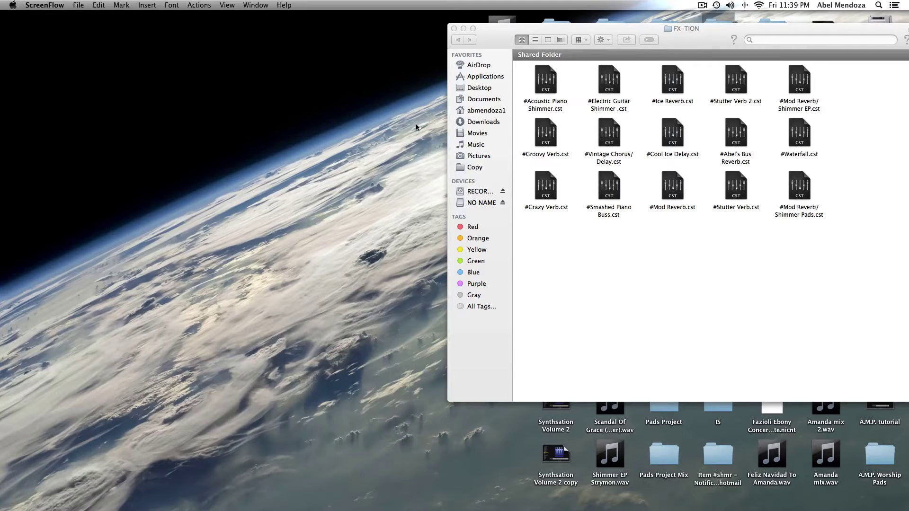
Reopen the FX-TION folder of .cst files and move its window up to the top right
left_click(454, 28)
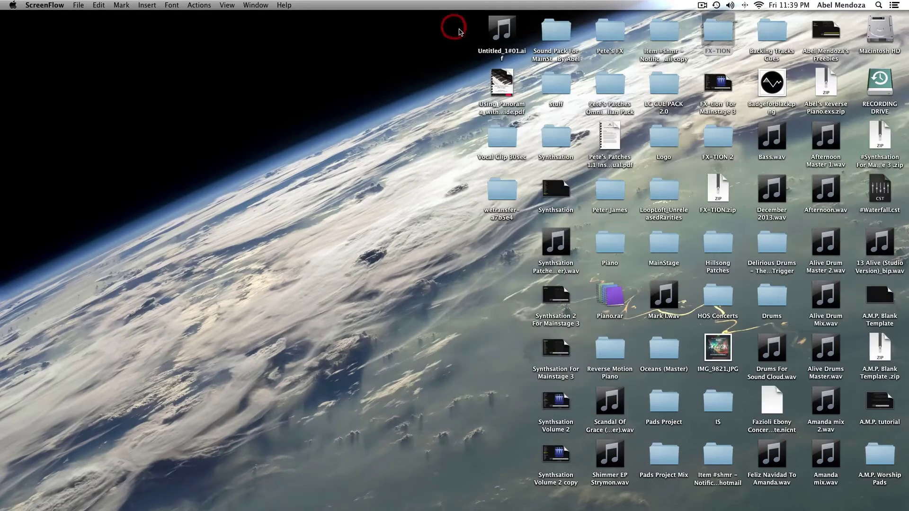
double_click(717, 30)
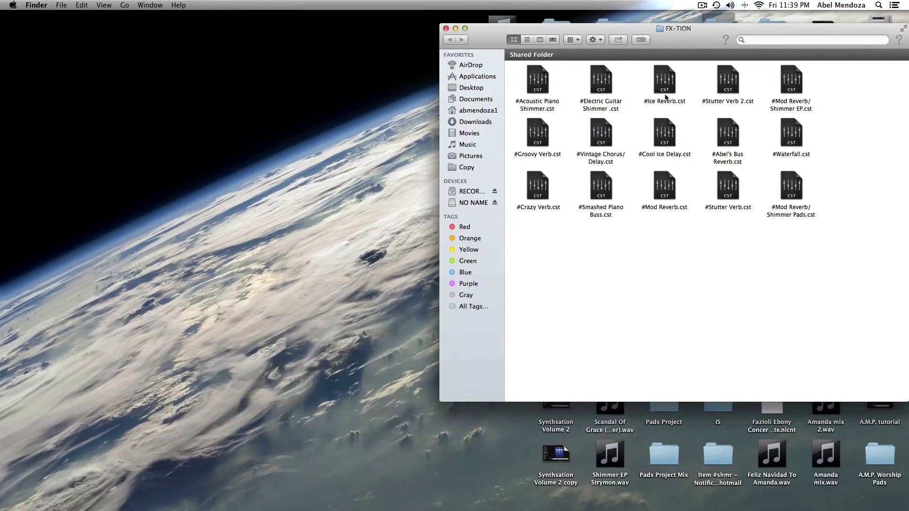
mouse_move(672, 36)
left_mouse_down()
mouse_move(673, 103)
mouse_move(692, 10)
mouse_move(599, 54)
mouse_move(672, 31)
left_mouse_up()
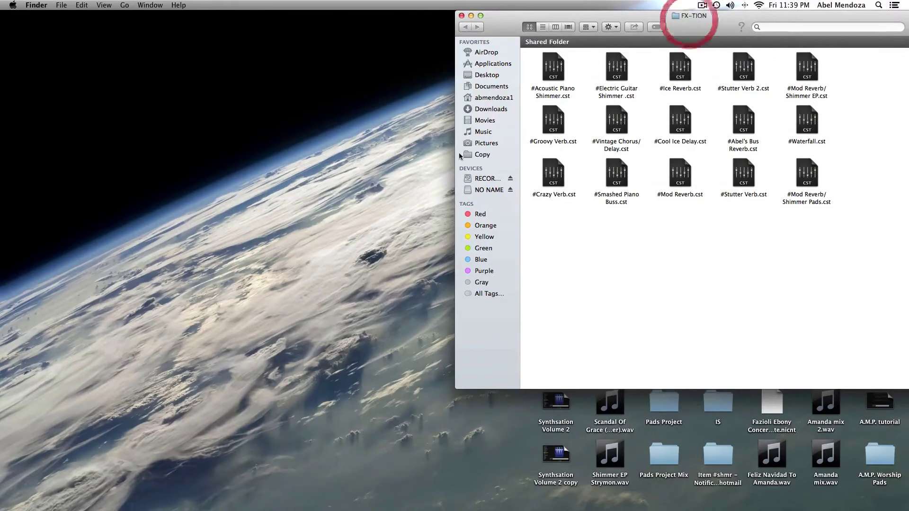
Start a second Finder window showing the home folder's contents
left_click(61, 6)
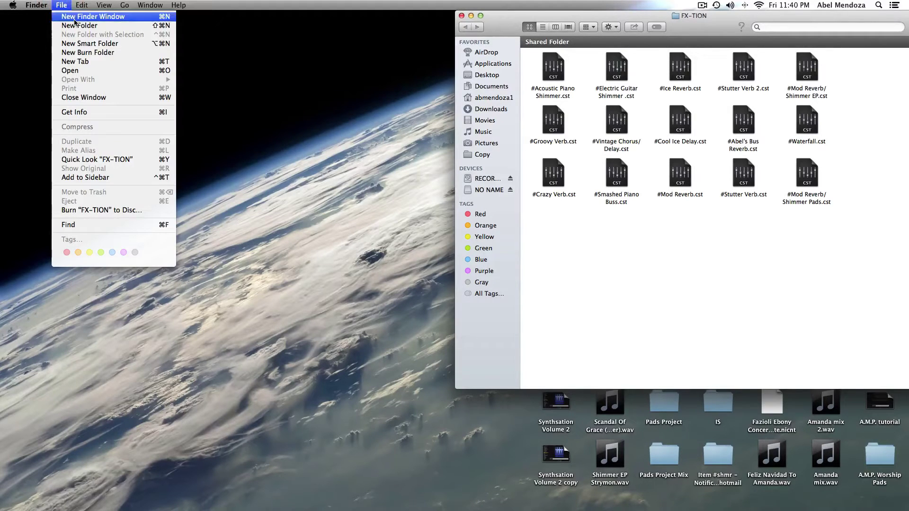
left_click(75, 20)
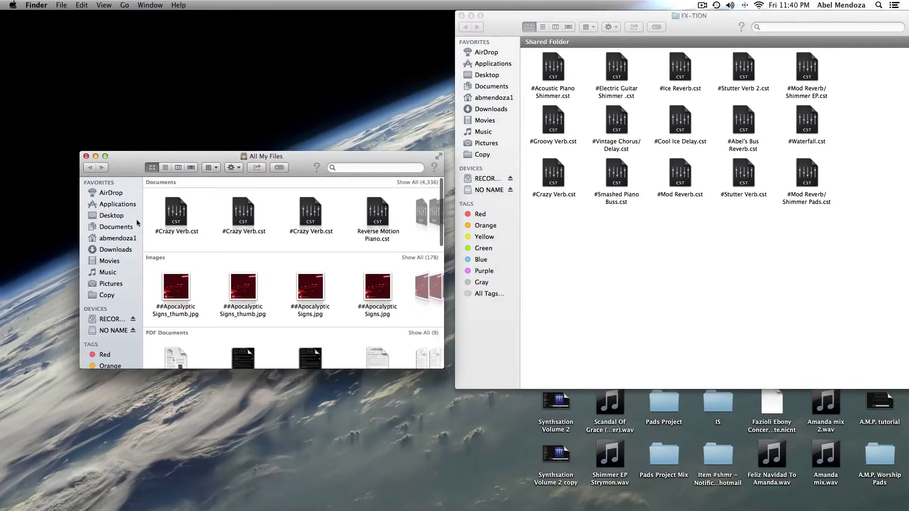
left_click(112, 239)
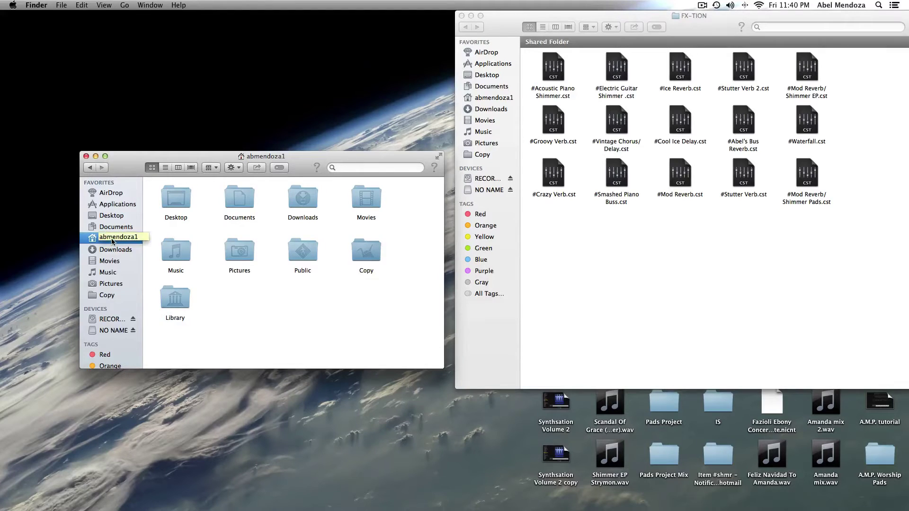
Go to Music › Audio Music Apps › Channel Strip Settings › Bus, and select FX-TION's .cst files
double_click(178, 255)
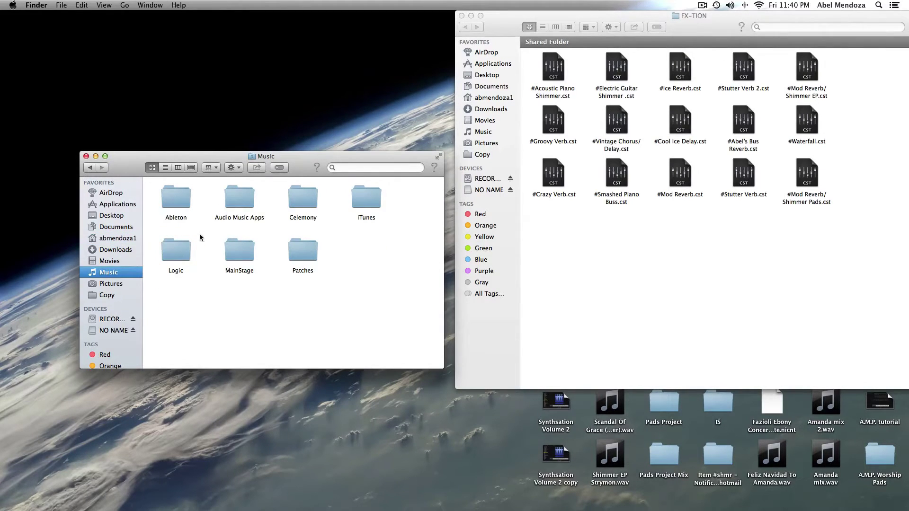
double_click(240, 198)
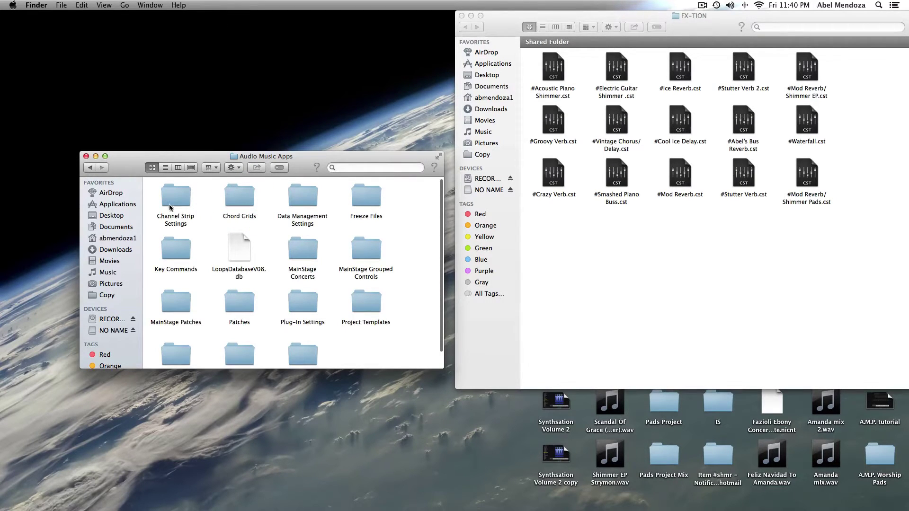
double_click(174, 197)
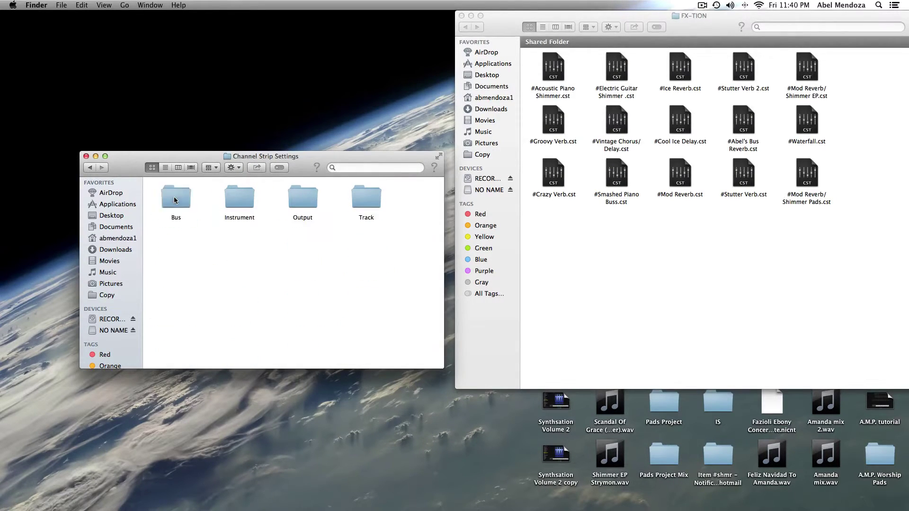
double_click(175, 198)
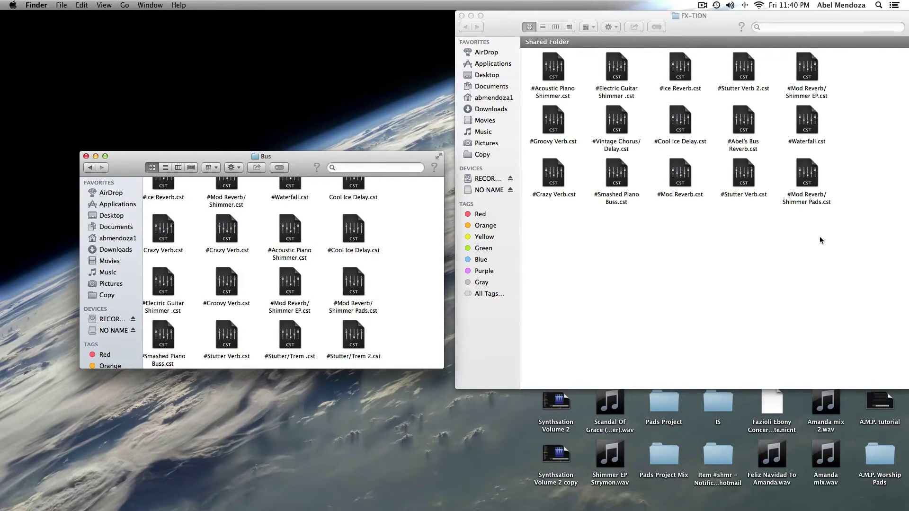
left_click_drag(828, 230, 546, 51)
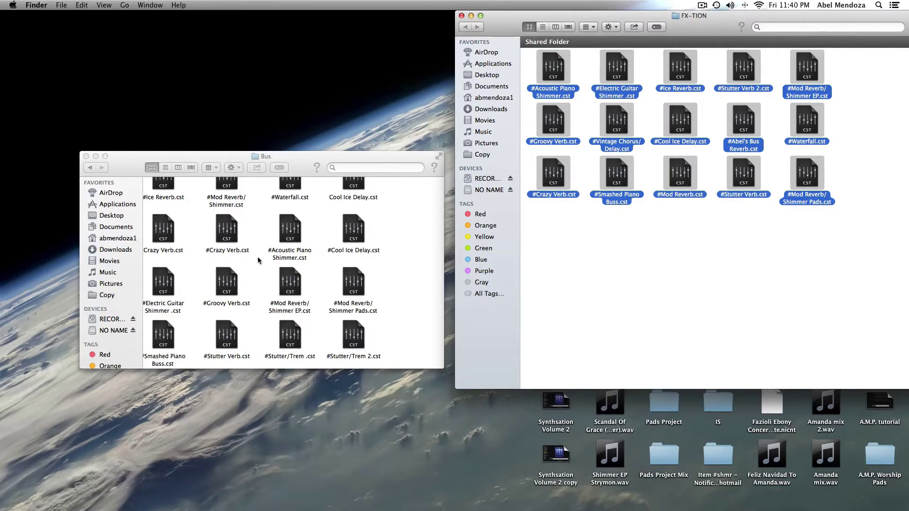
Close the Bus and FX-TION windows, then launch MainStage 3 with the A.M.P. Blank Template
left_click(86, 156)
left_click(462, 16)
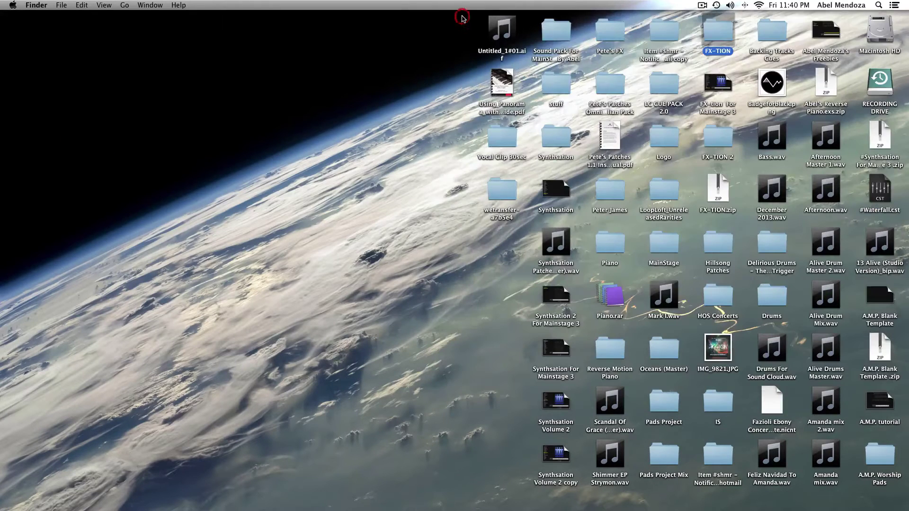
left_click(391, 73)
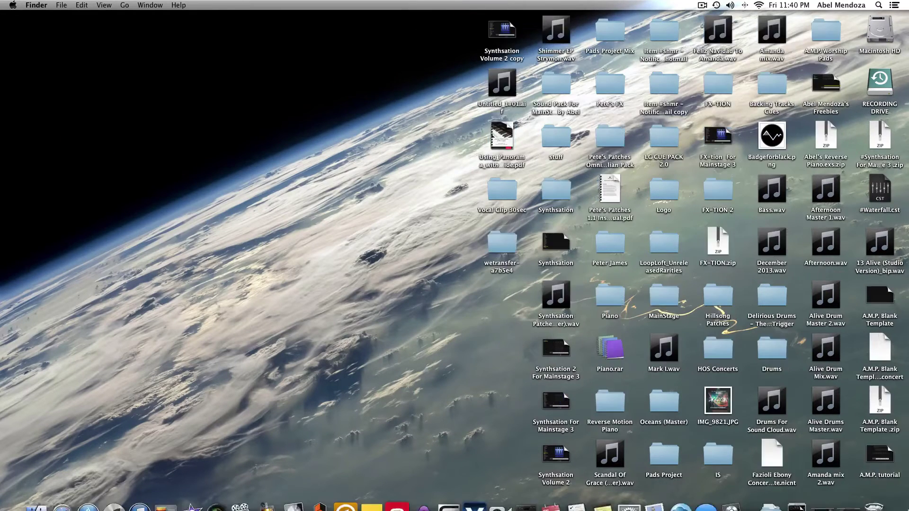
left_click(824, 498)
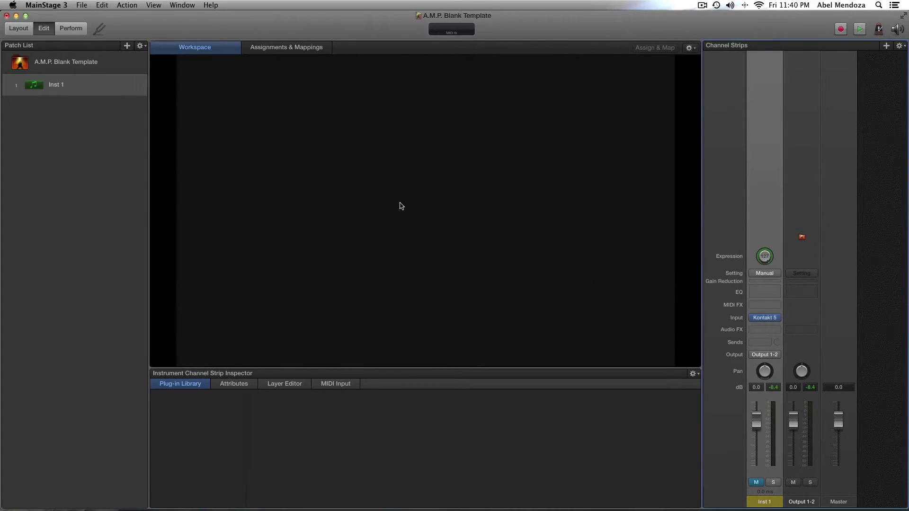
Unmute Inst 1, check its Kontakt 5 Scarbee Mark I piano, and bring up its send menu
left_click(756, 483)
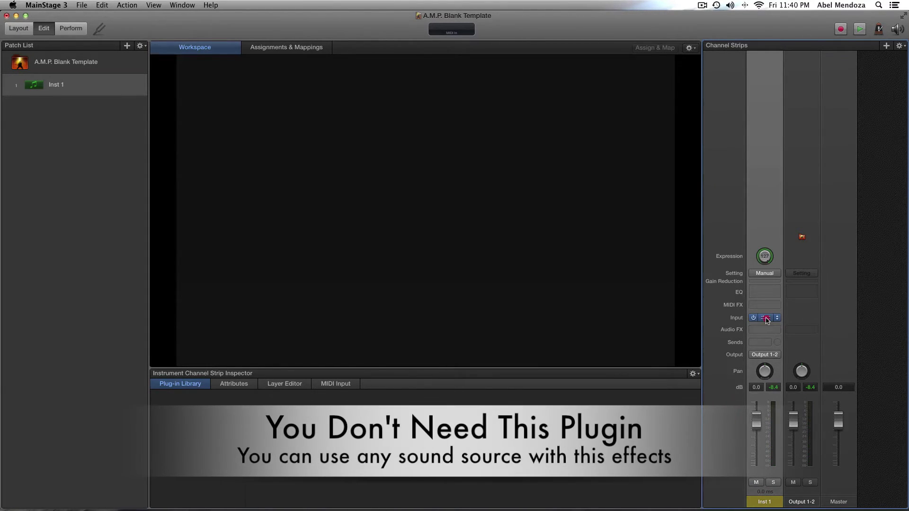
left_click(766, 318)
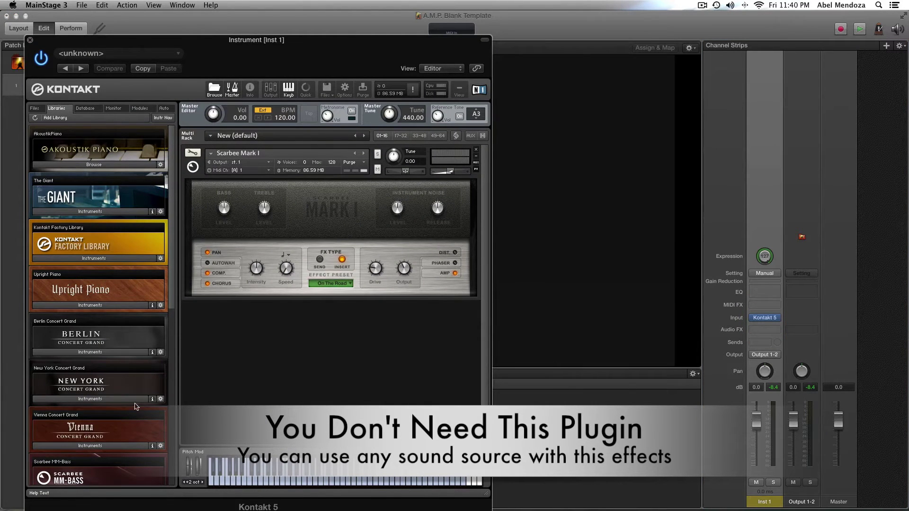
left_click(29, 40)
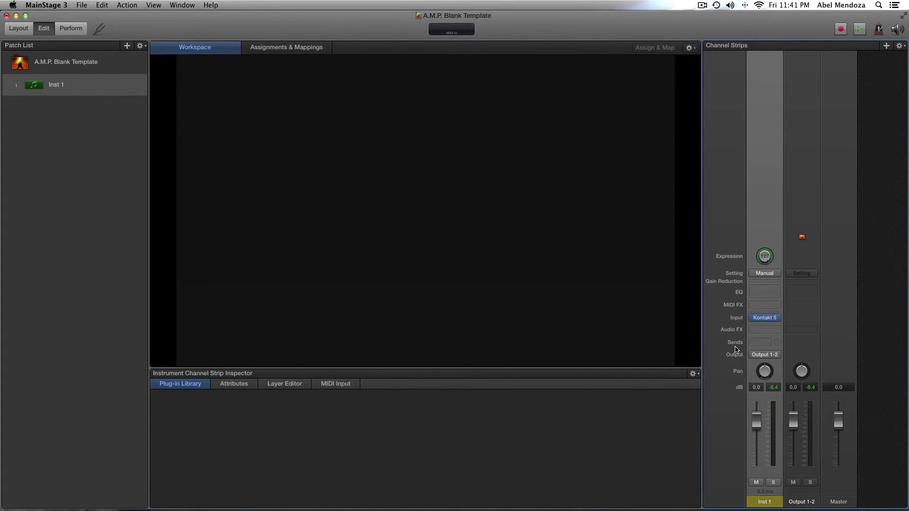
left_click(766, 343)
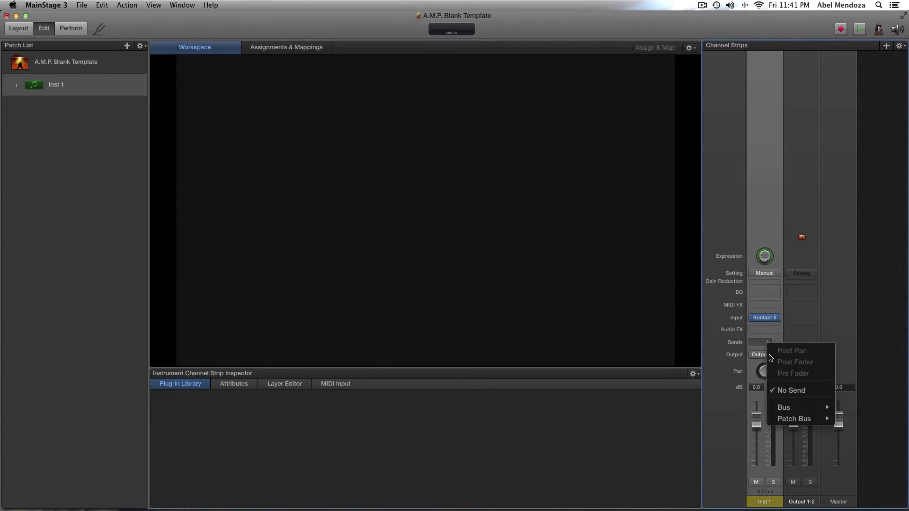
Send Inst 1 to Bus 1 at 0.0 dB and select the new Aux 1 strip
mouse_move(782, 410)
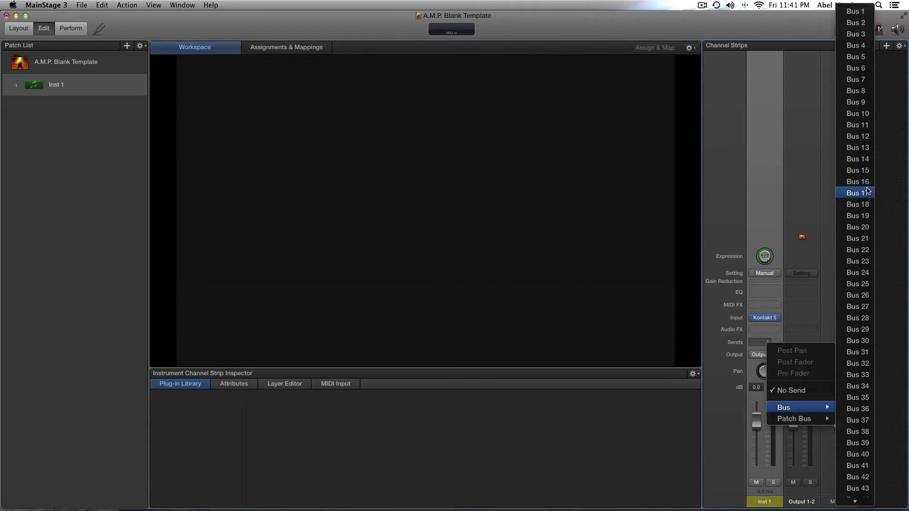
left_click(855, 13)
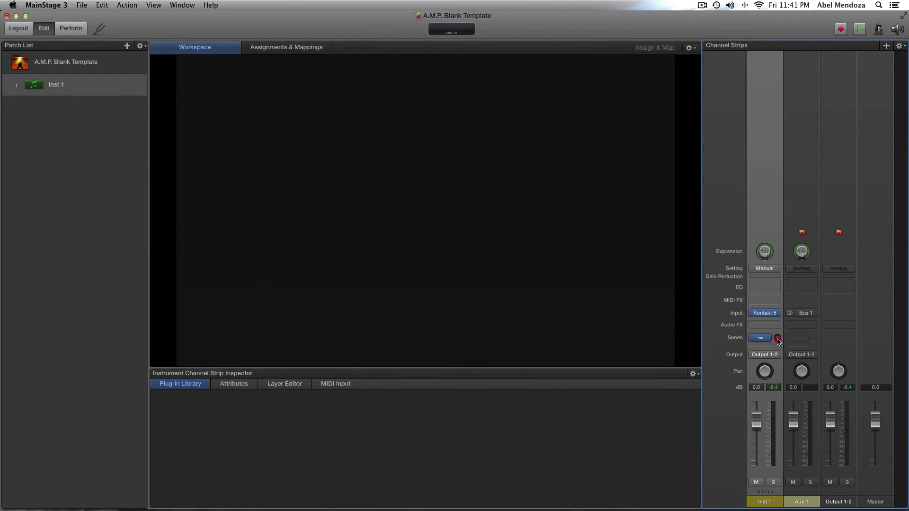
left_click_drag(778, 342, 776, 284)
left_click(777, 338, "alt")
left_click(802, 502)
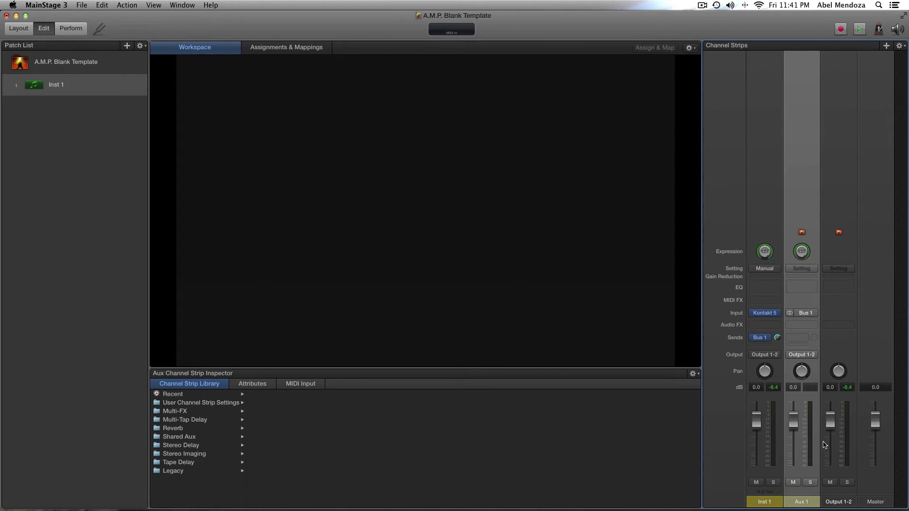
Load #Mod Reverb/Shimmer EP onto Aux 1, then mute both Inst 1 and Aux 1
left_click(801, 269)
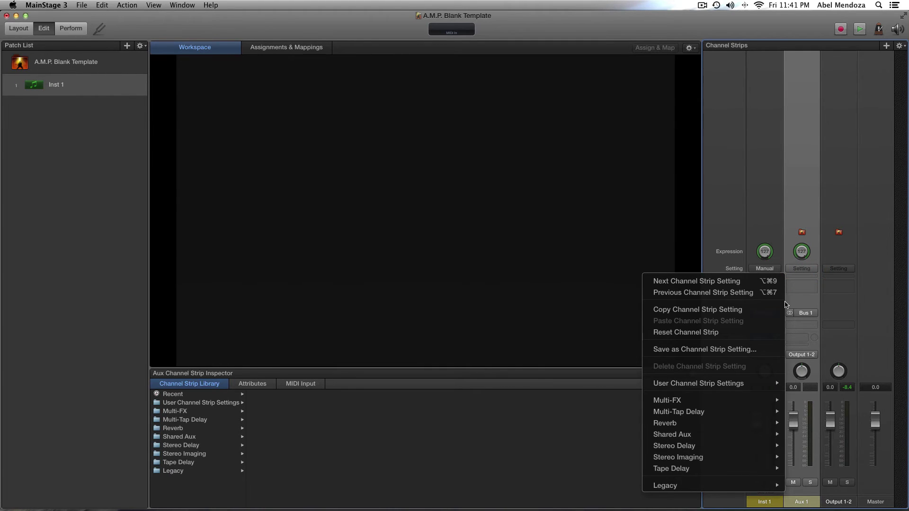
mouse_move(728, 382)
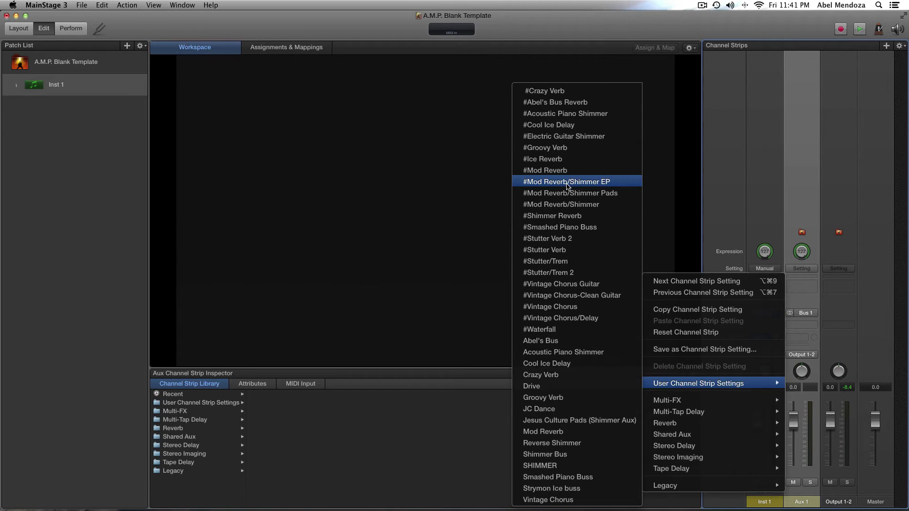
left_click(568, 182)
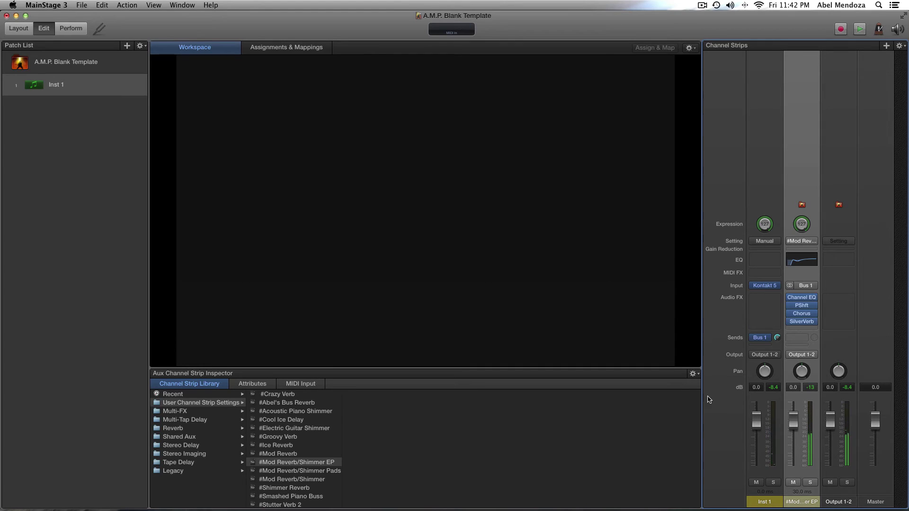
left_click(756, 484)
left_click(793, 483)
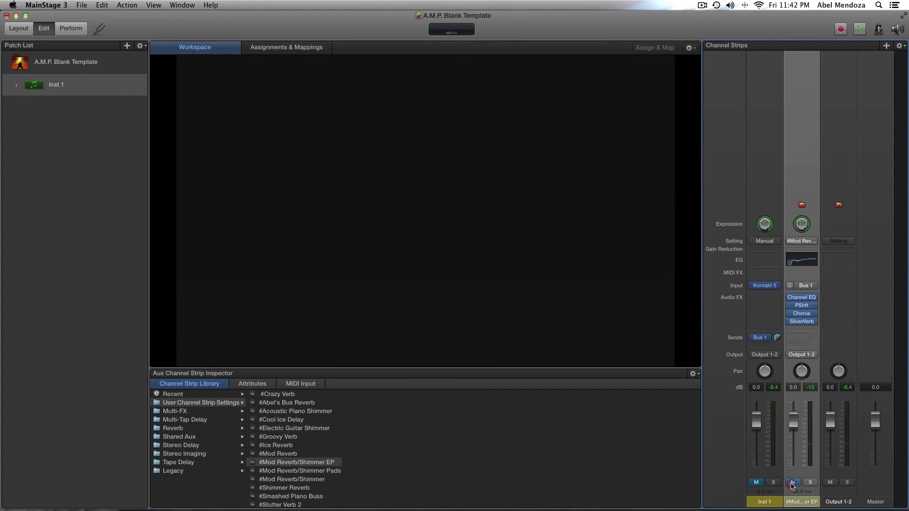
Switch from MainStage to Logic Pro X, unmute Inst 1 and send it to Bus 1
left_click(15, 16)
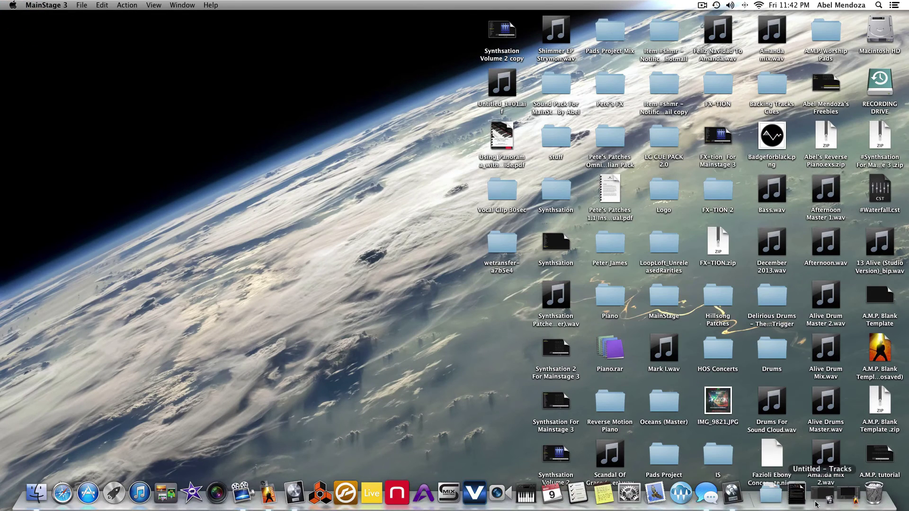
left_click(818, 497)
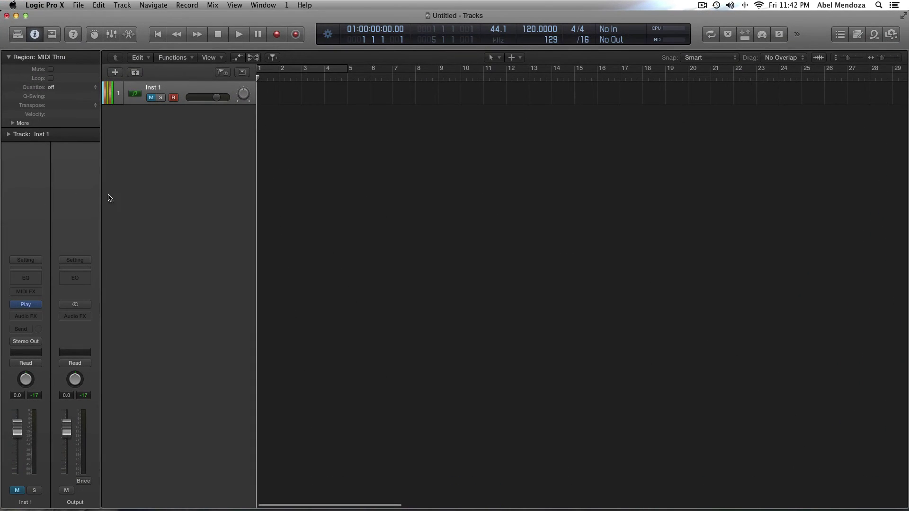
left_click(150, 98)
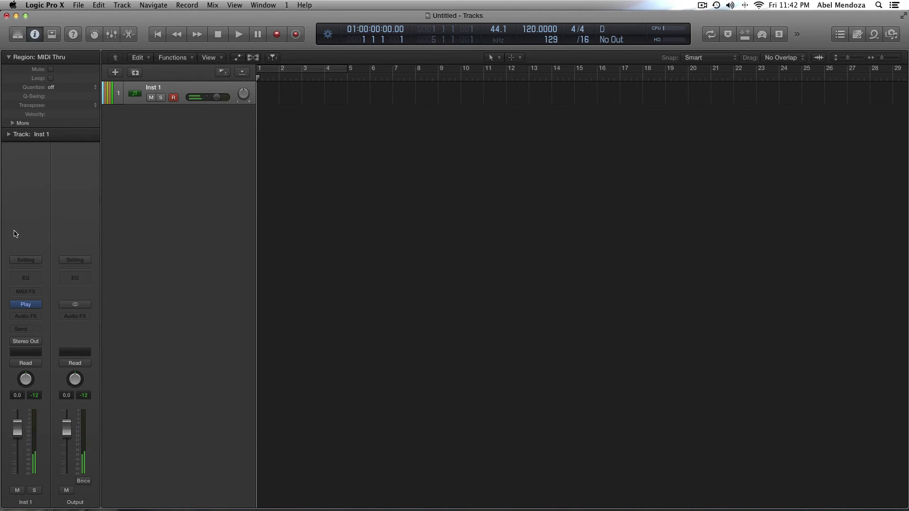
left_click(27, 332)
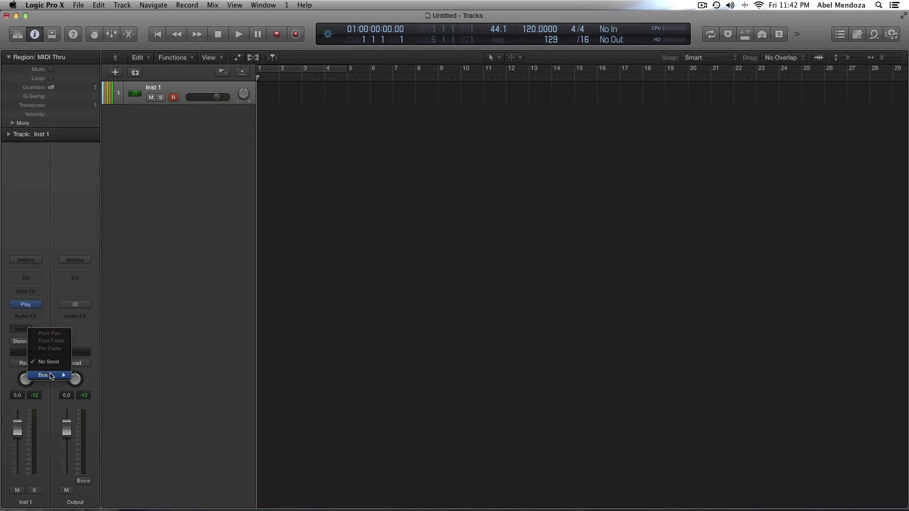
mouse_move(51, 375)
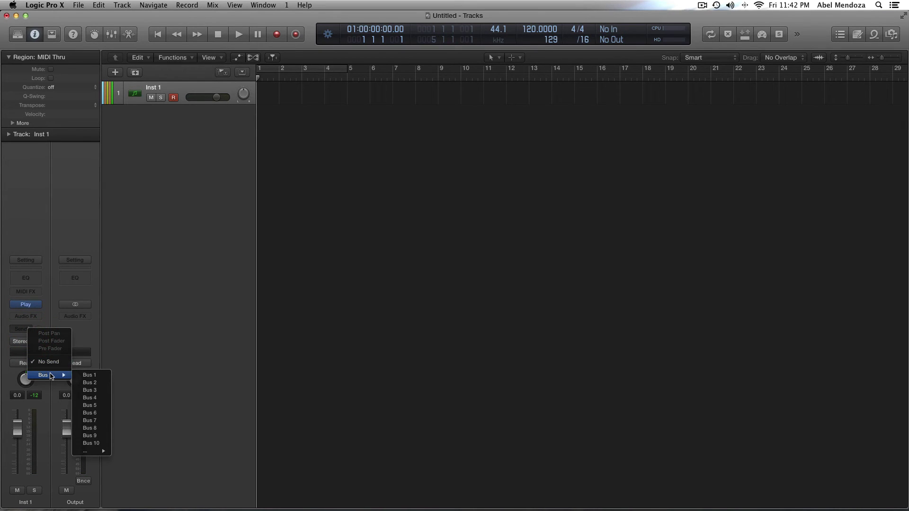
left_click(90, 375)
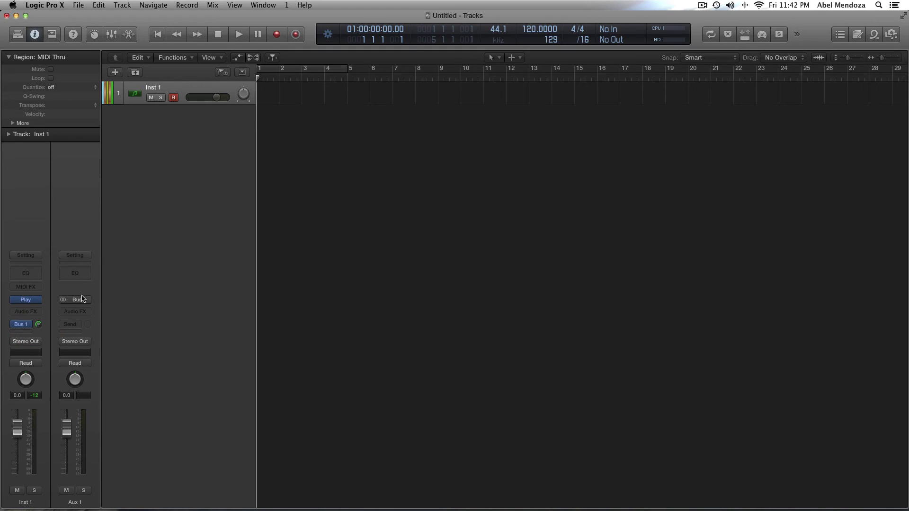
Apply the #Acoustic Piano Shimmer user channel strip setting to Logic's Aux 1
left_click(83, 256)
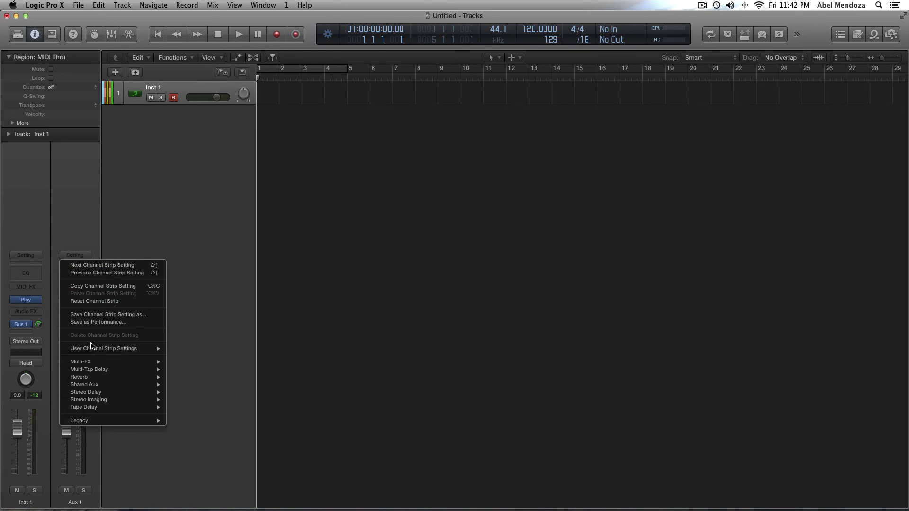
mouse_move(94, 350)
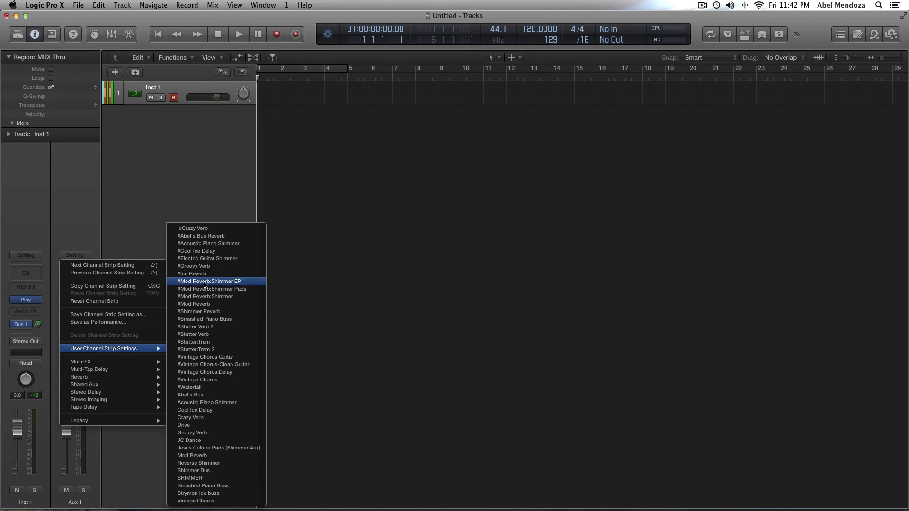
left_click(218, 244)
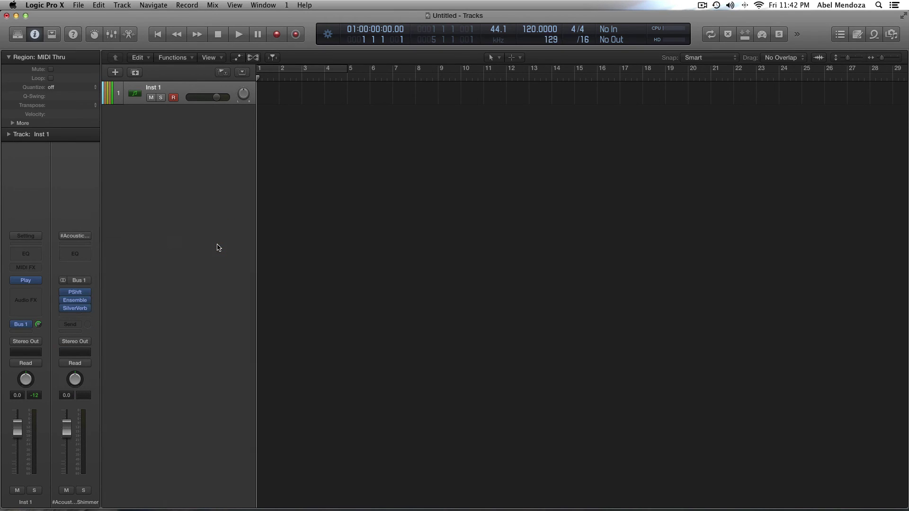